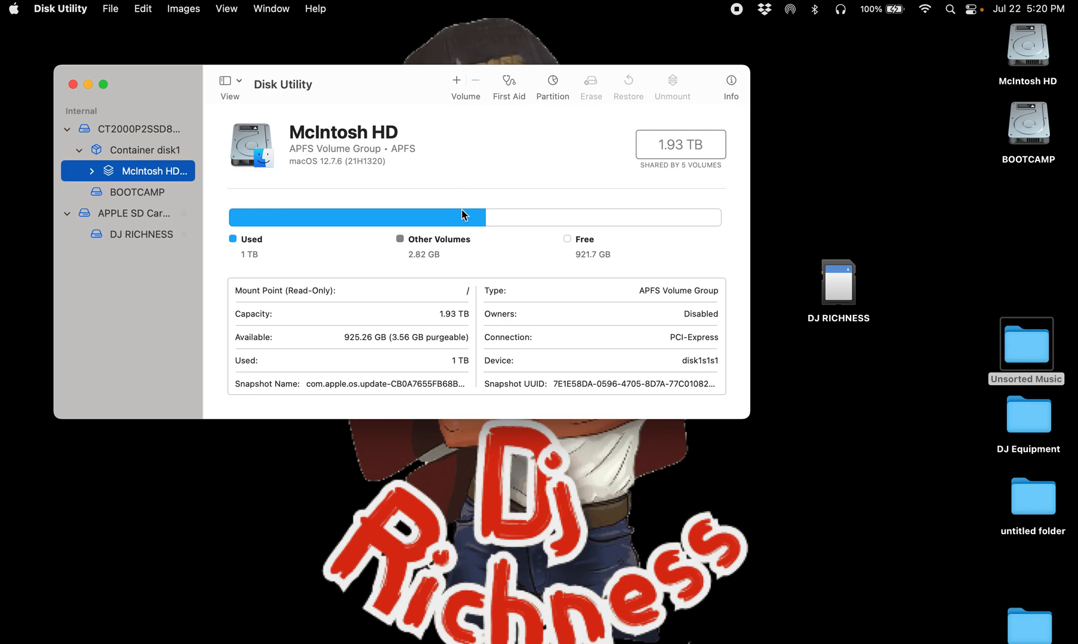
left_click(138, 235)
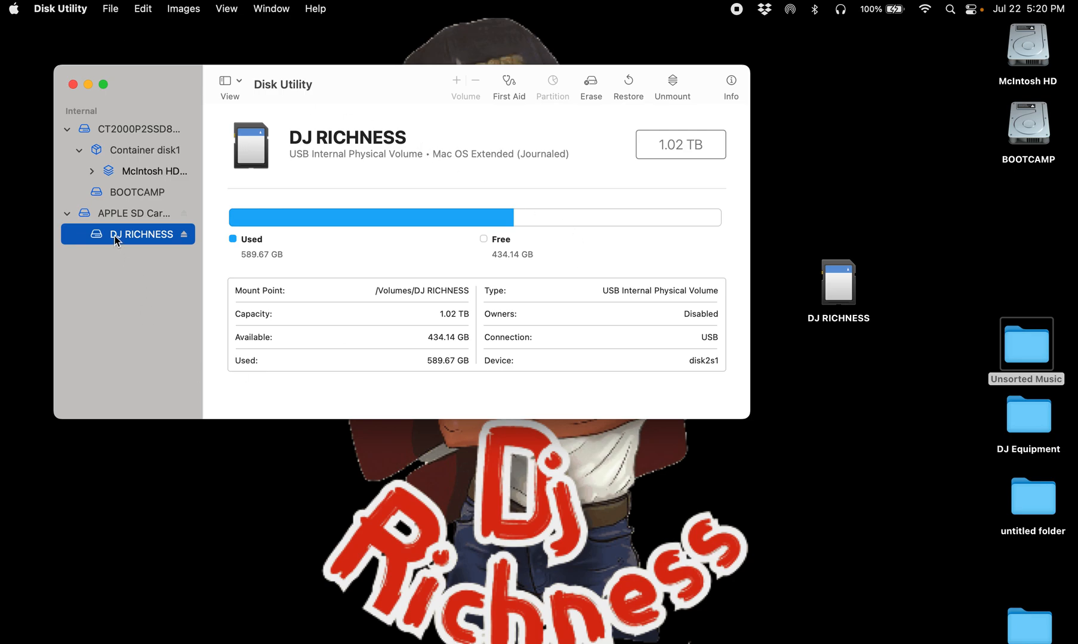
left_click(110, 8)
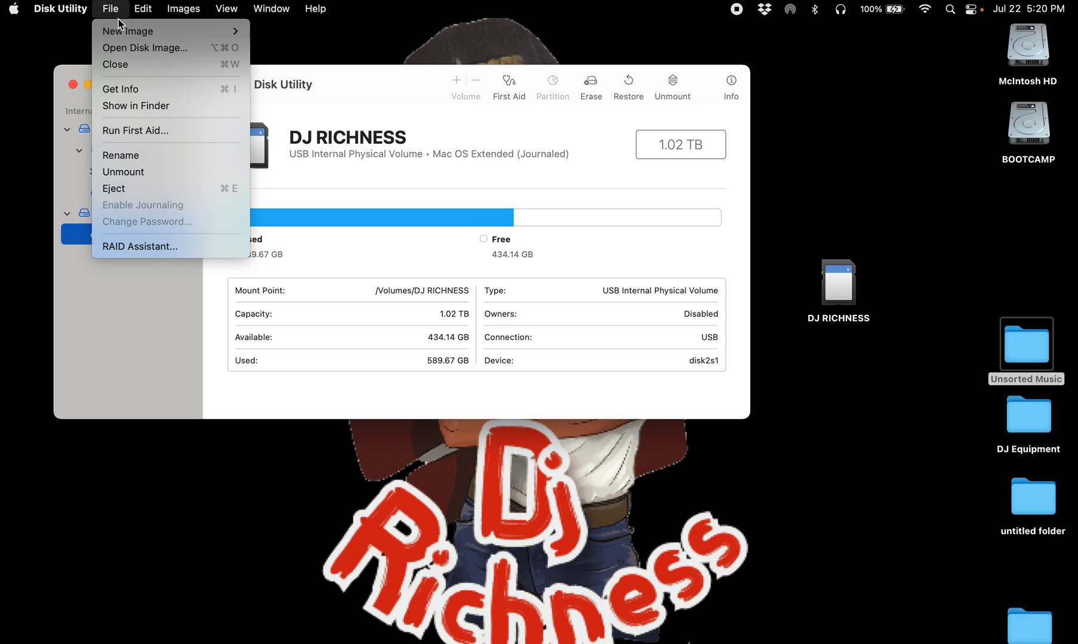
mouse_move(121, 32)
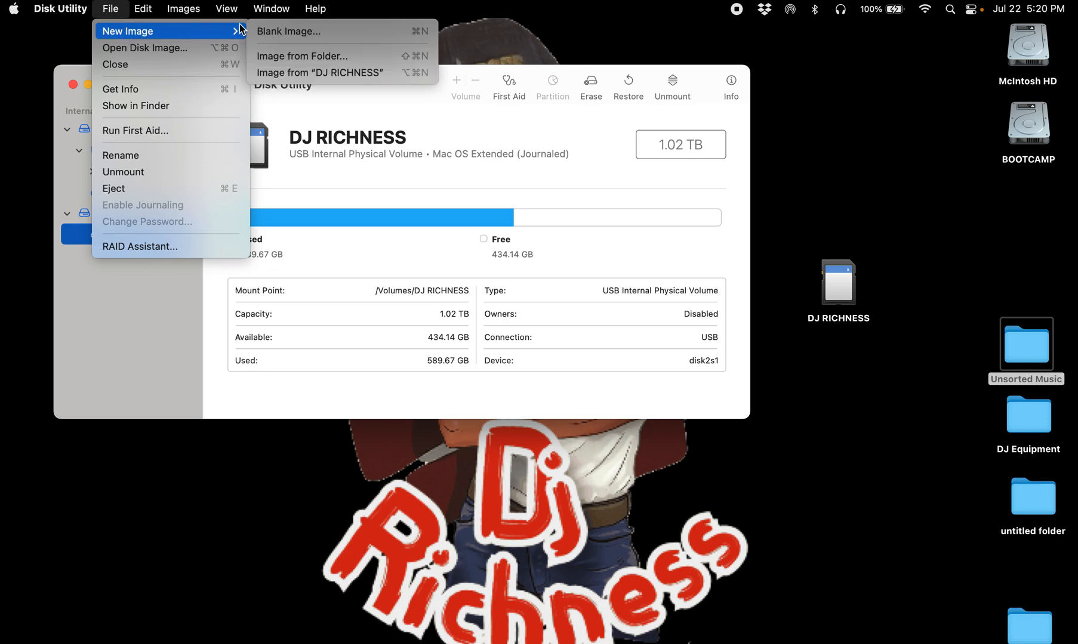
left_click(303, 72)
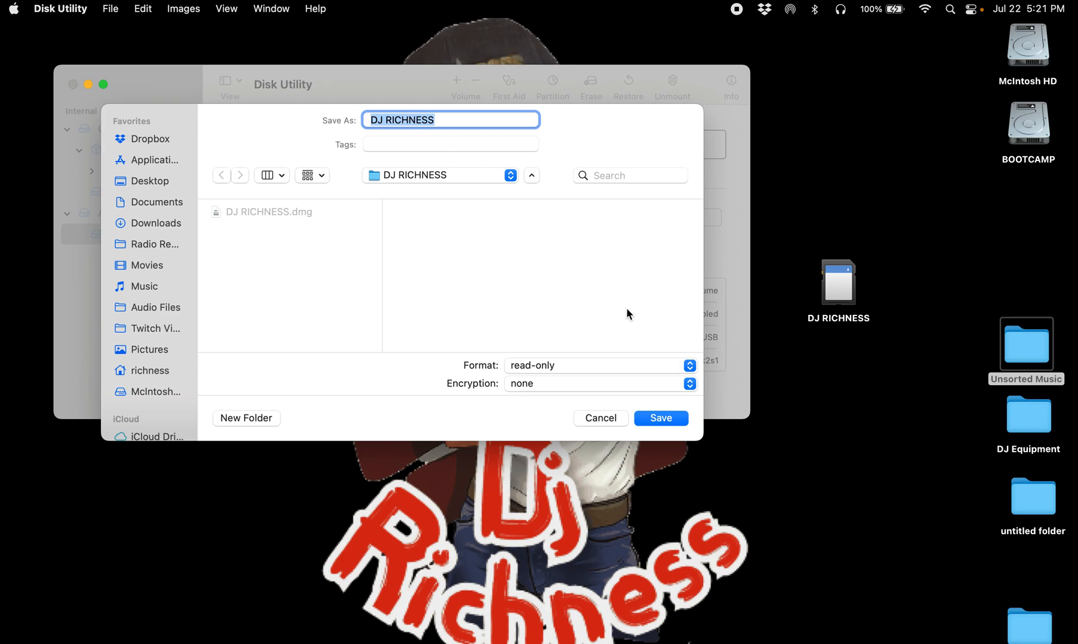
left_click(689, 369)
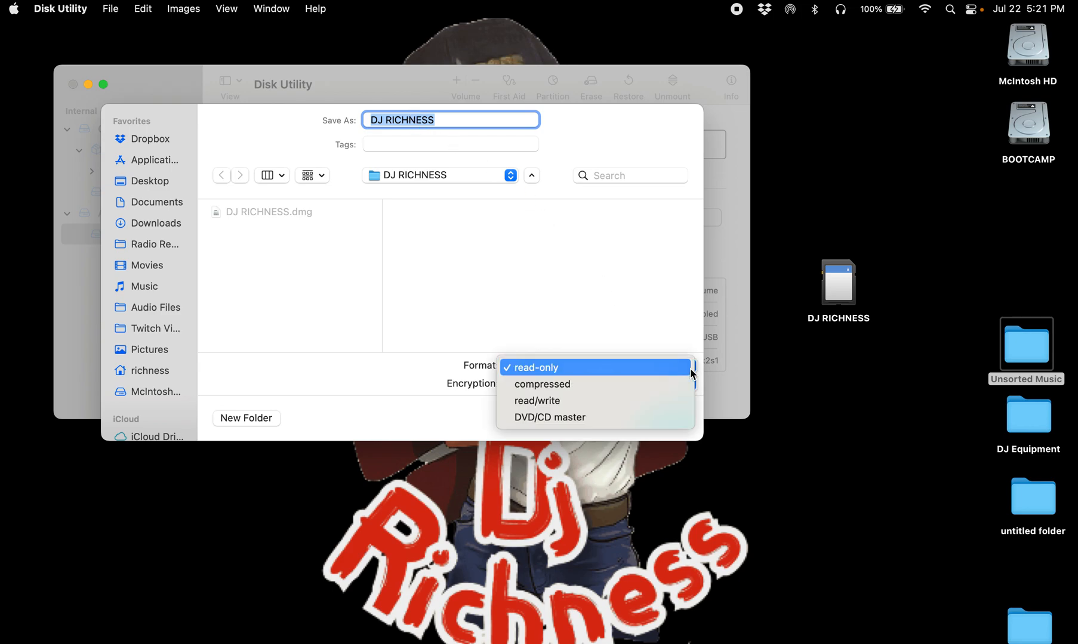
left_click(650, 400)
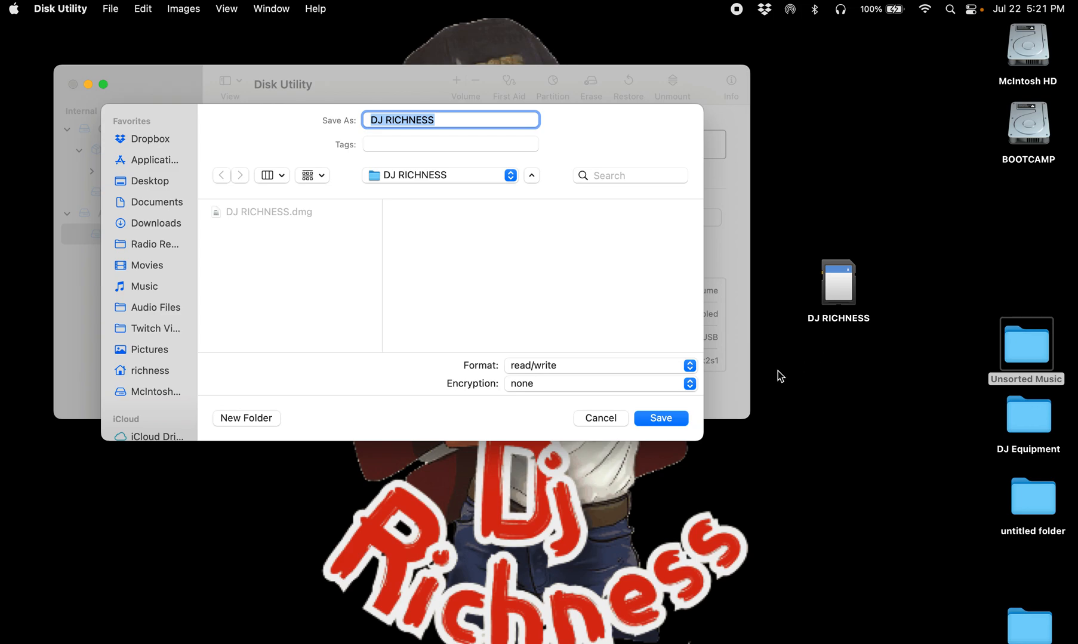
left_click(599, 418)
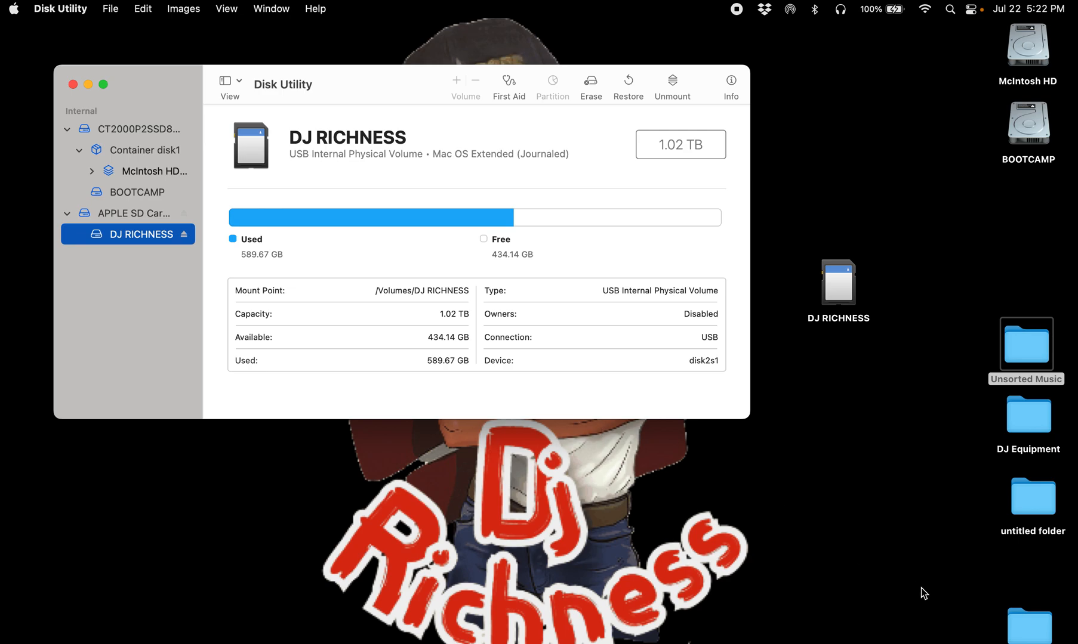
Step: Open the DJ RICHNESS desktop folder and the DJ RICHNESS SD card to inspect their contents
double_click(1027, 626)
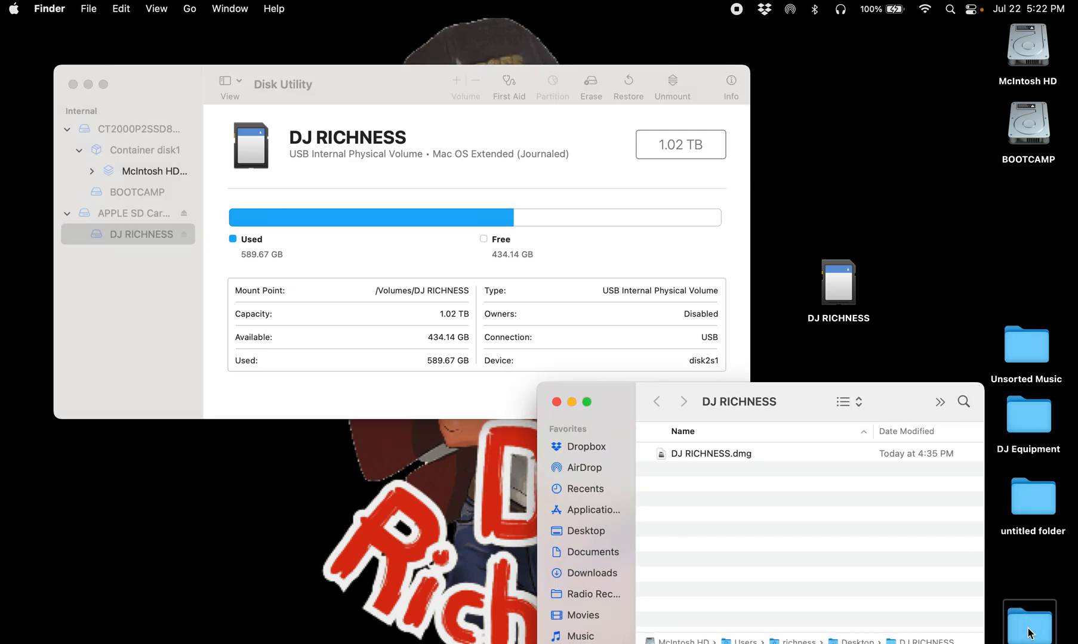
left_click_drag(784, 403, 613, 355)
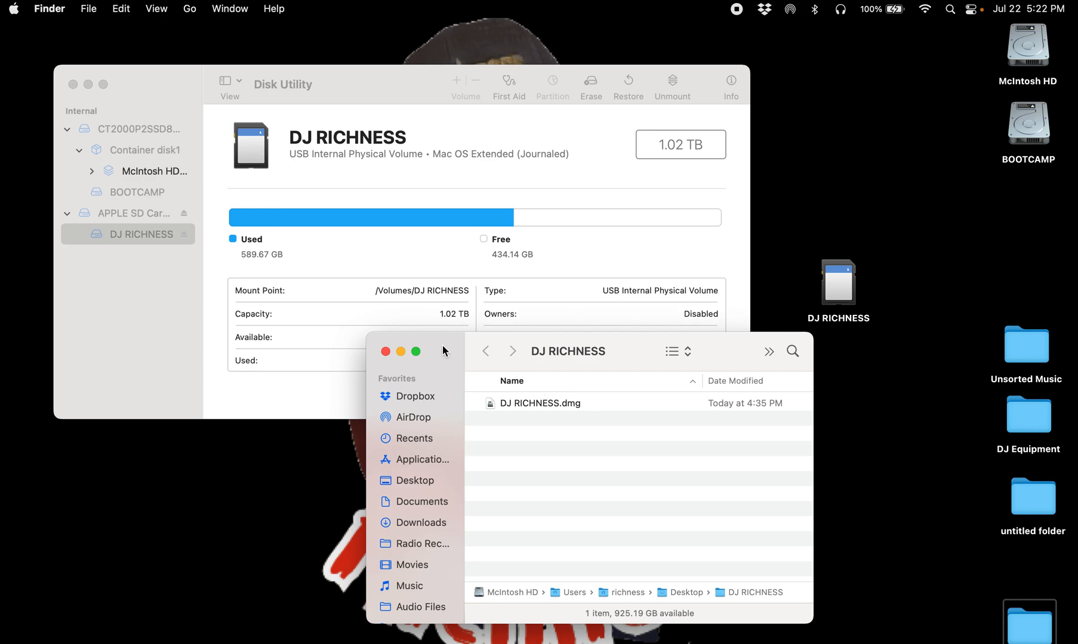
left_click_drag(440, 342, 438, 428)
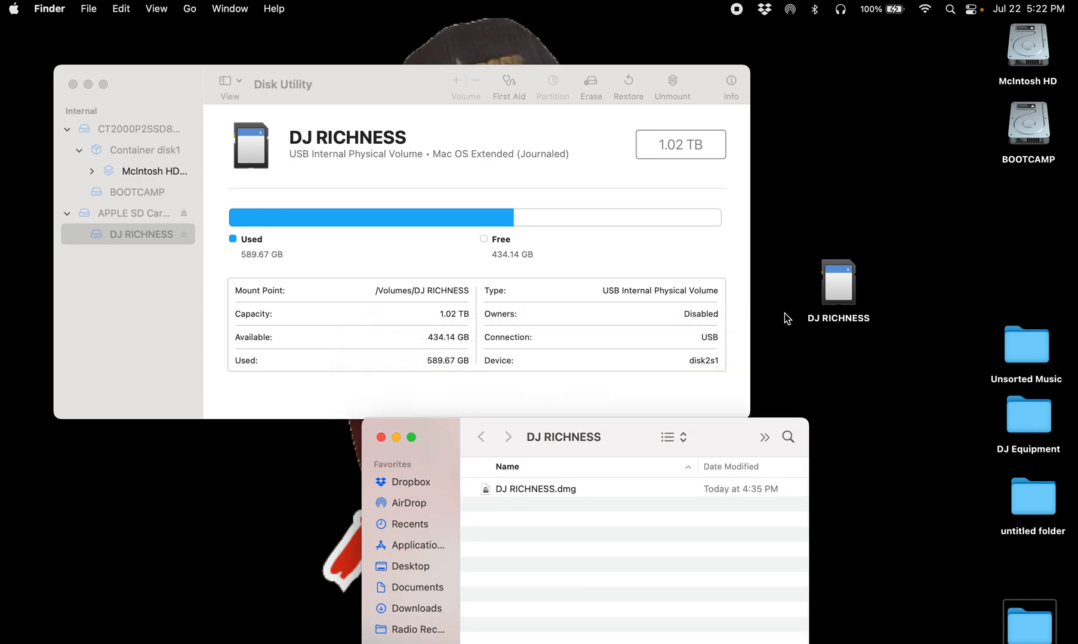
double_click(836, 286)
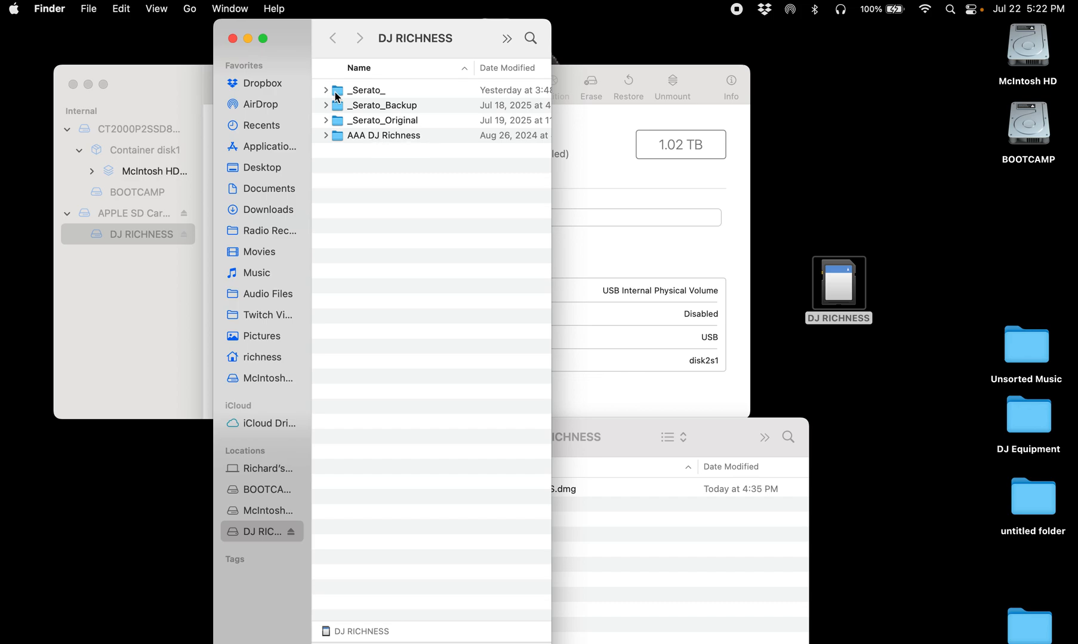
left_click(233, 37)
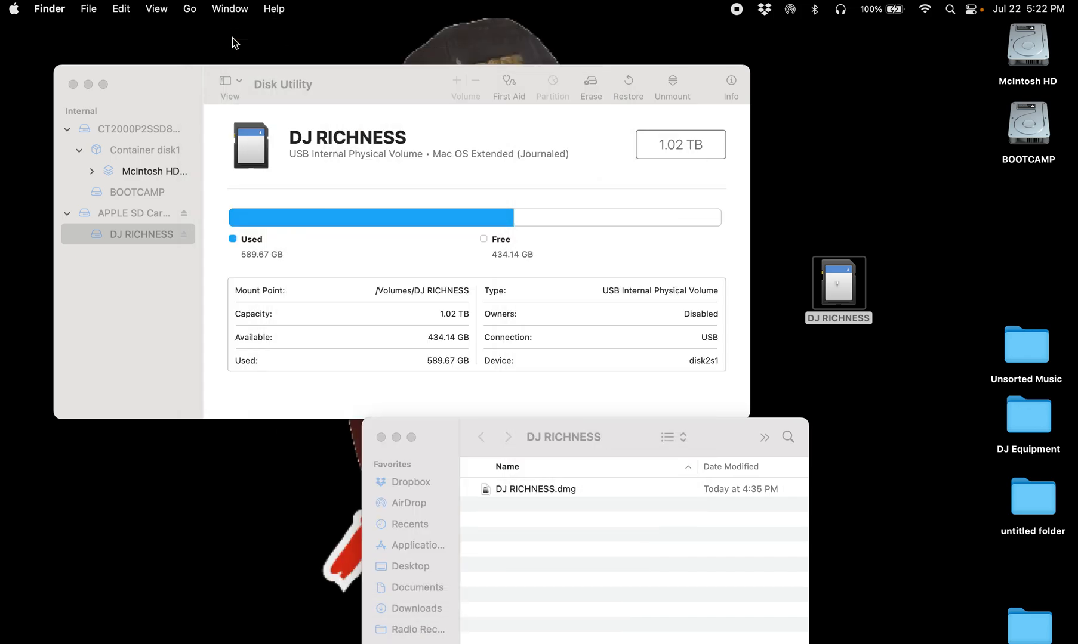
Step: Unmount the DJ RICHNESS SD card volume
left_click(133, 236)
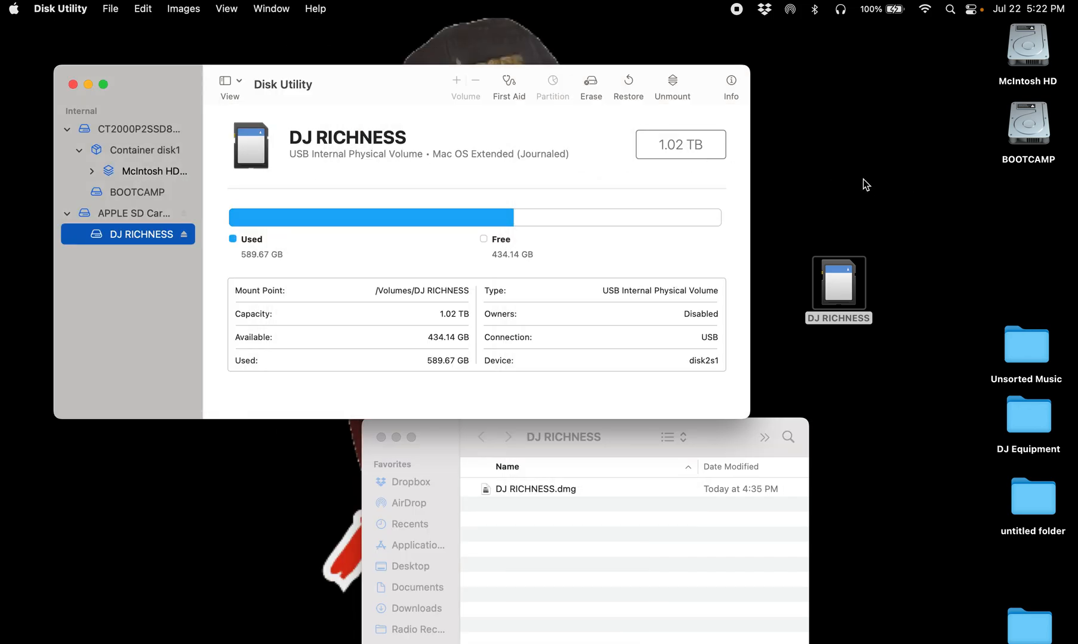
left_click(674, 82)
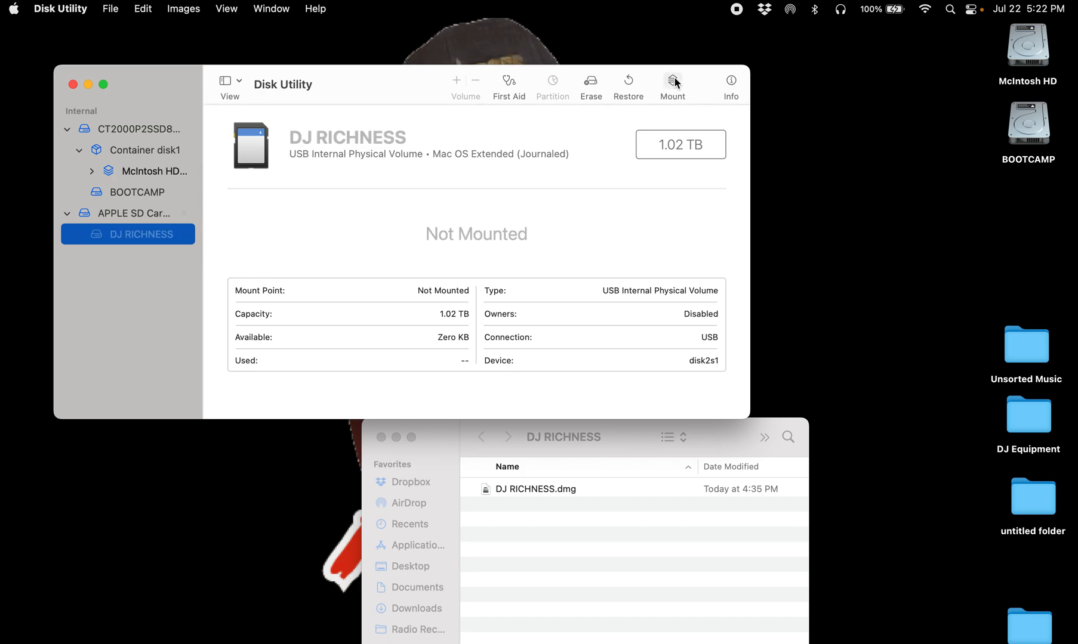
Step: Mount the DJ RICHNESS.dmg disk image and move its desktop icon near the top of the screen
left_click_drag(719, 438, 831, 311)
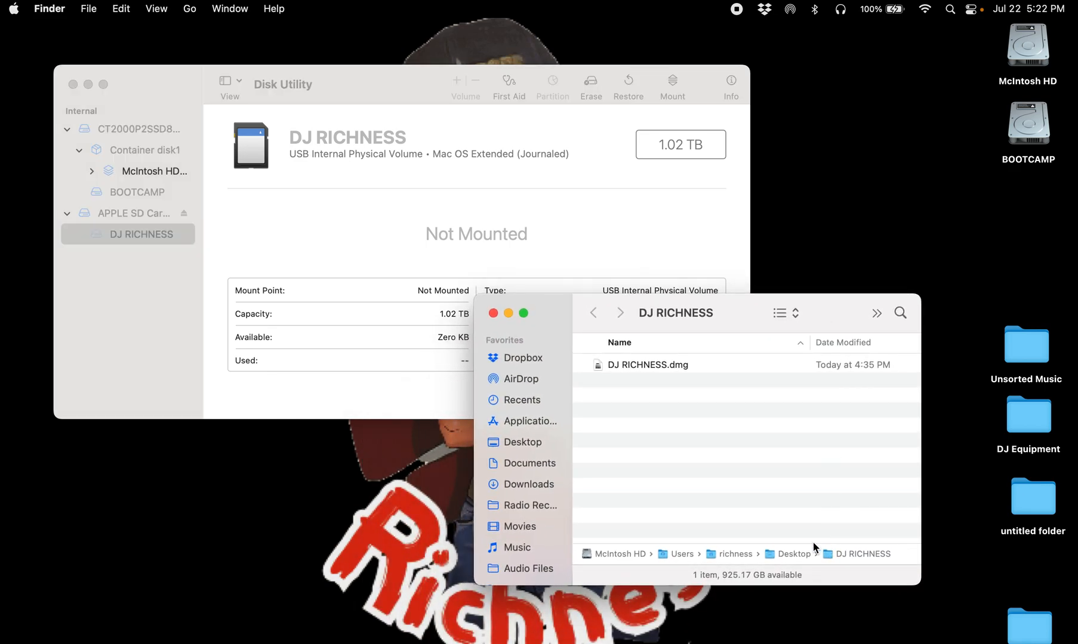
left_click(636, 367)
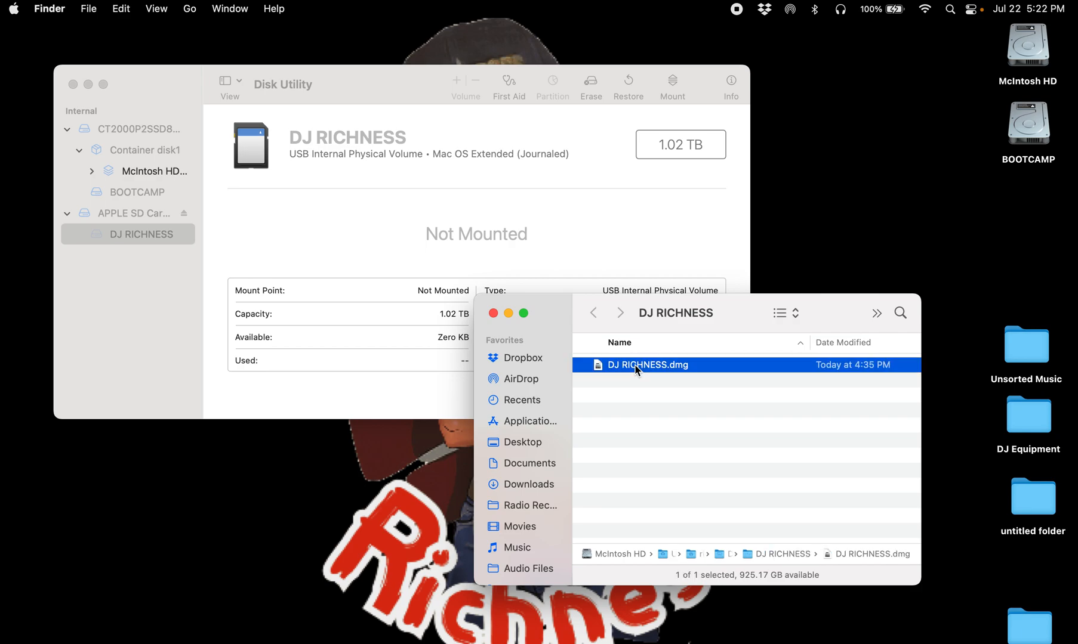
double_click(635, 365)
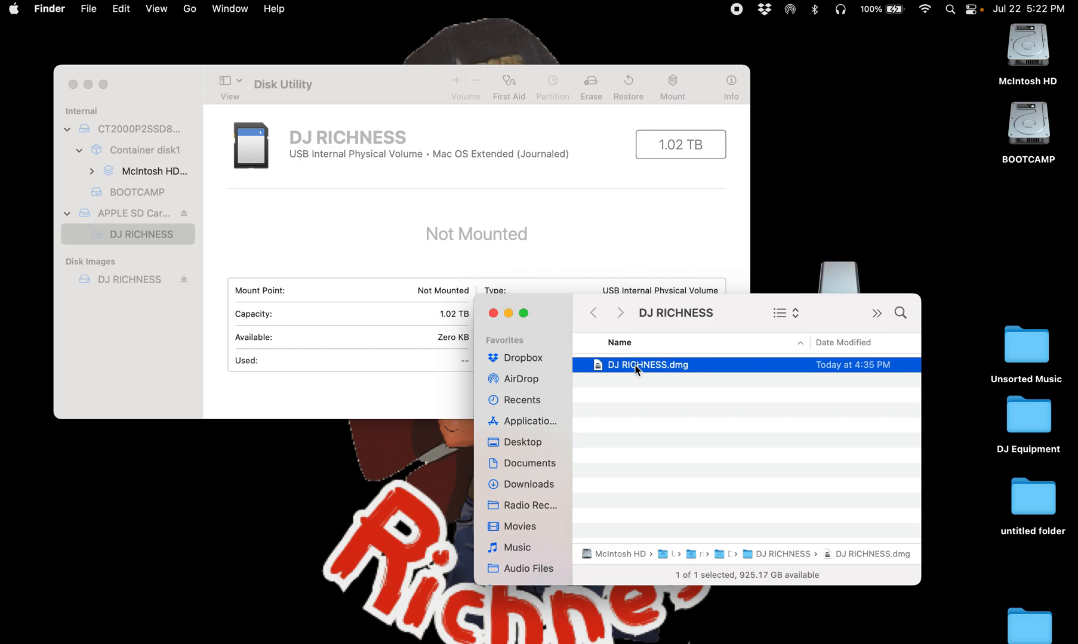
left_click_drag(832, 315, 805, 401)
left_click_drag(843, 288, 911, 67)
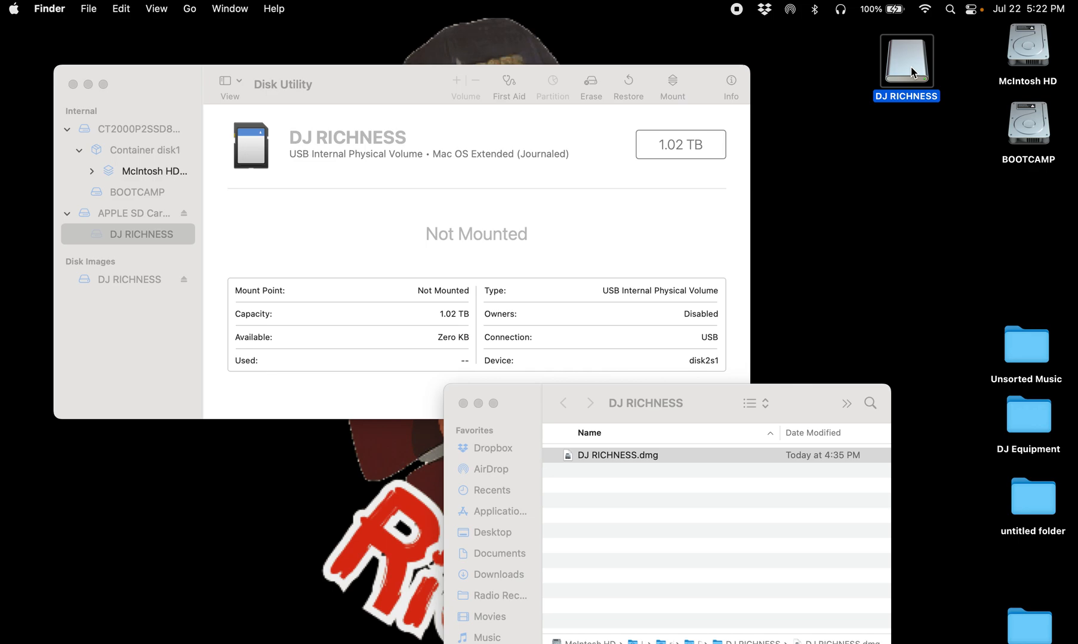
Step: Open the mounted disk image and switch its window to list view
left_click_drag(695, 402, 691, 347)
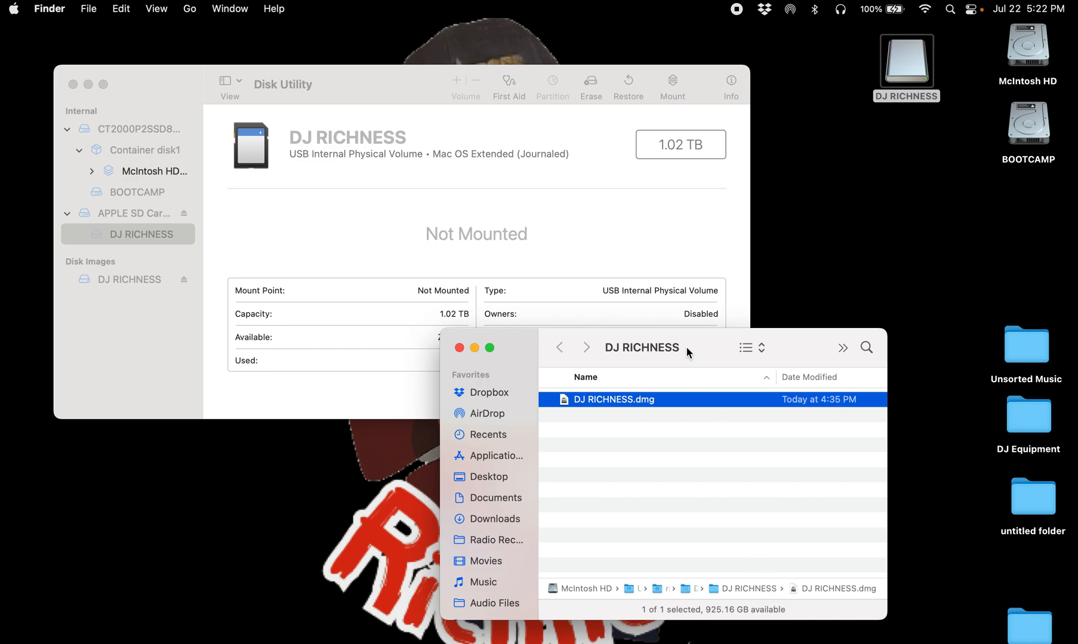
left_click_drag(687, 347, 690, 403)
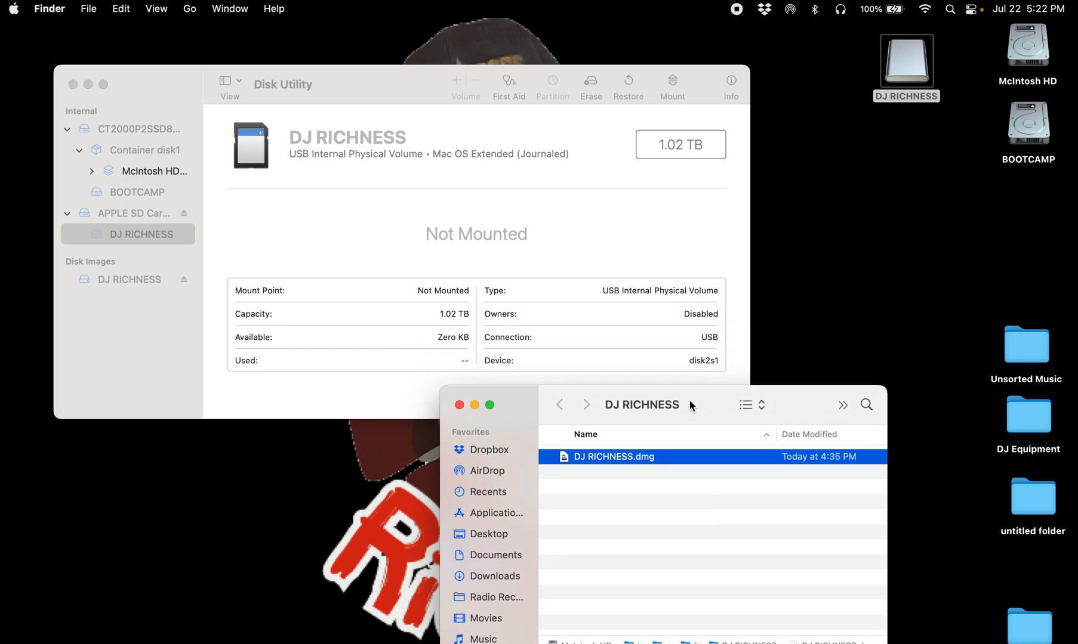
left_click(905, 64)
double_click(905, 63)
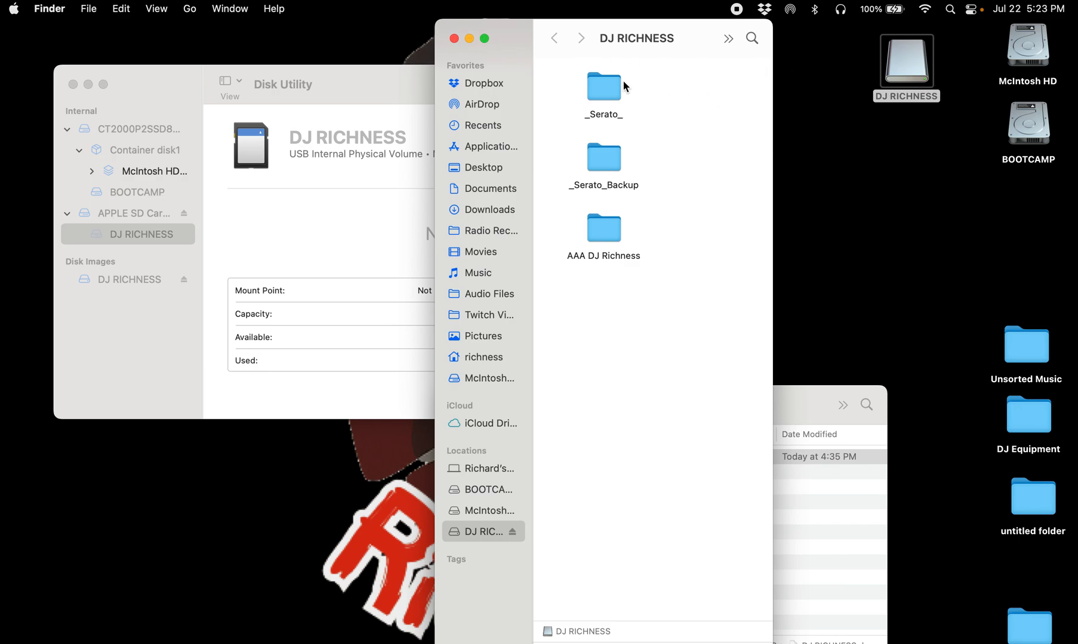
left_click(161, 12)
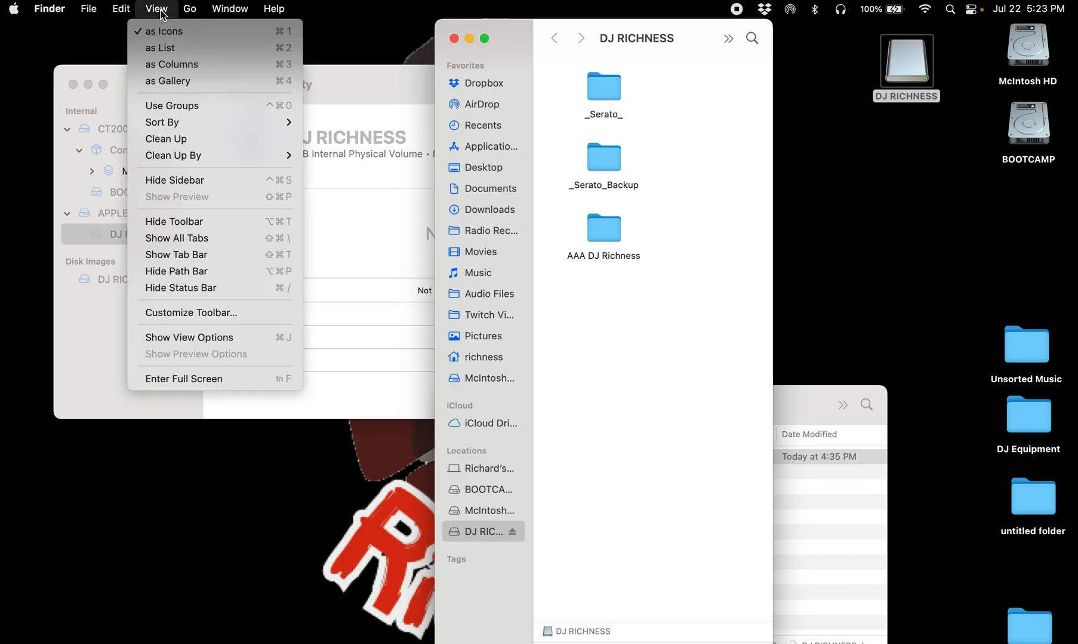
left_click(156, 54)
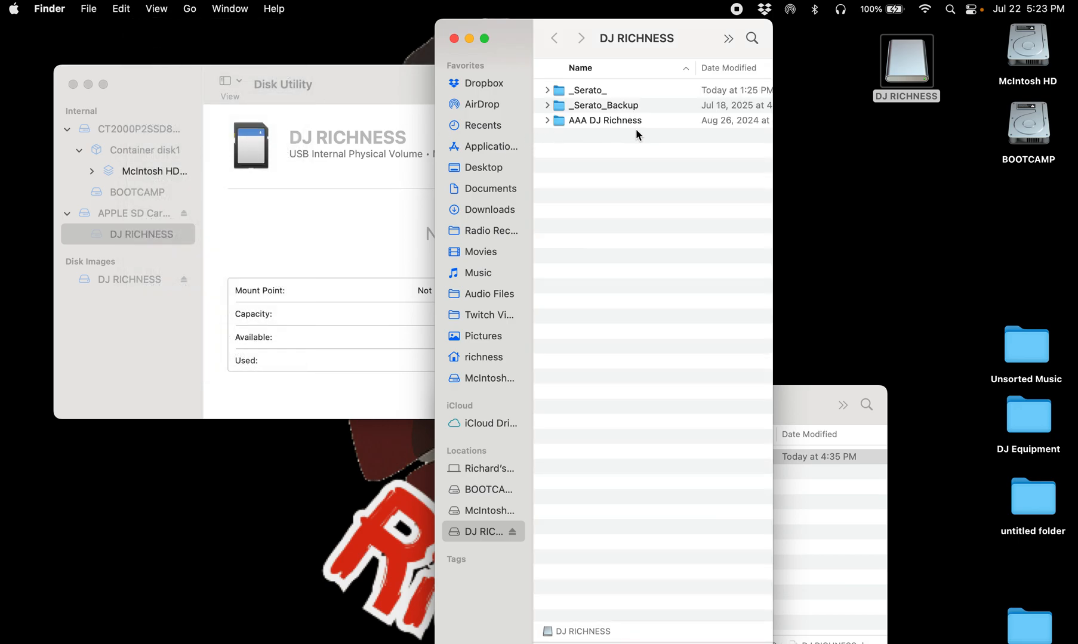
Step: Browse the AAA DJ Richness folder inside the disk image, then return to the image's top level
left_click_drag(520, 37, 735, 136)
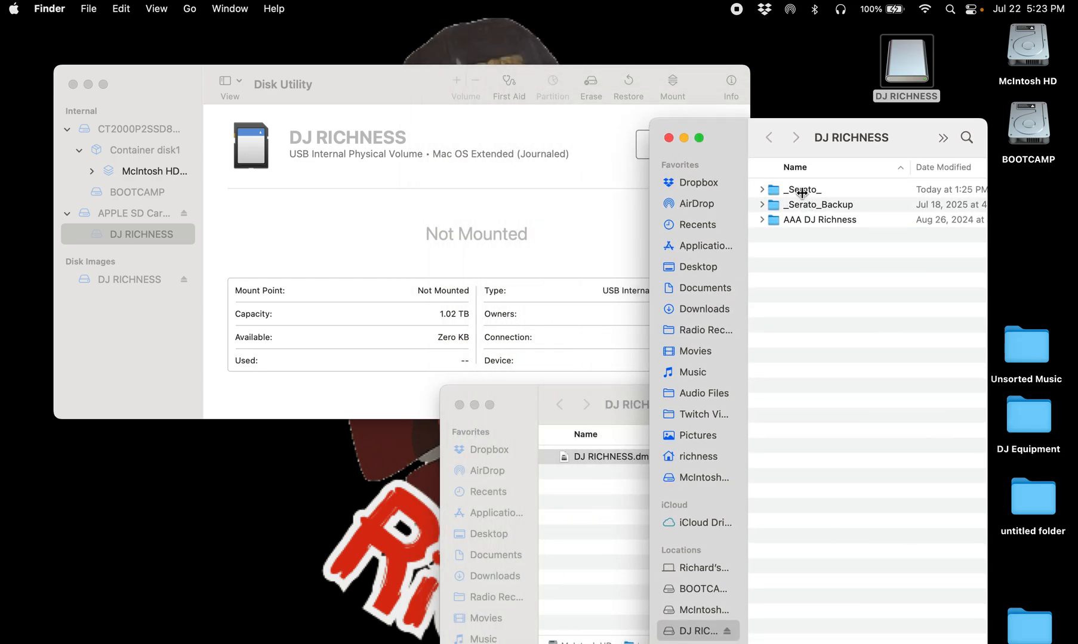
double_click(811, 220)
scroll(811, 222, "up", 10)
scroll(811, 222, "up", 10)
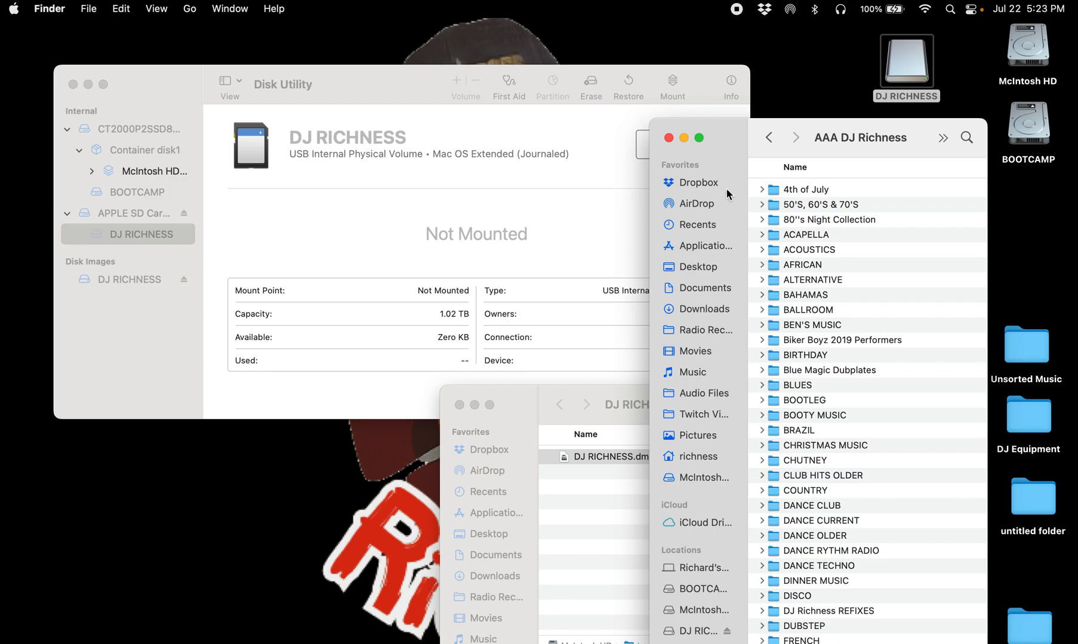
left_click_drag(734, 135, 653, 102)
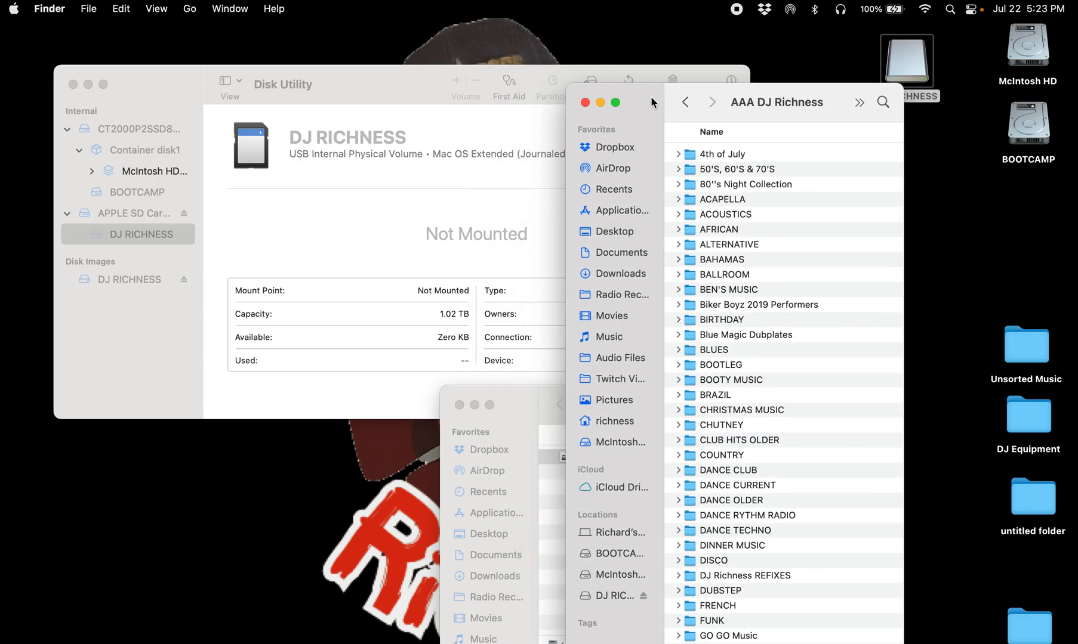
left_click(686, 103)
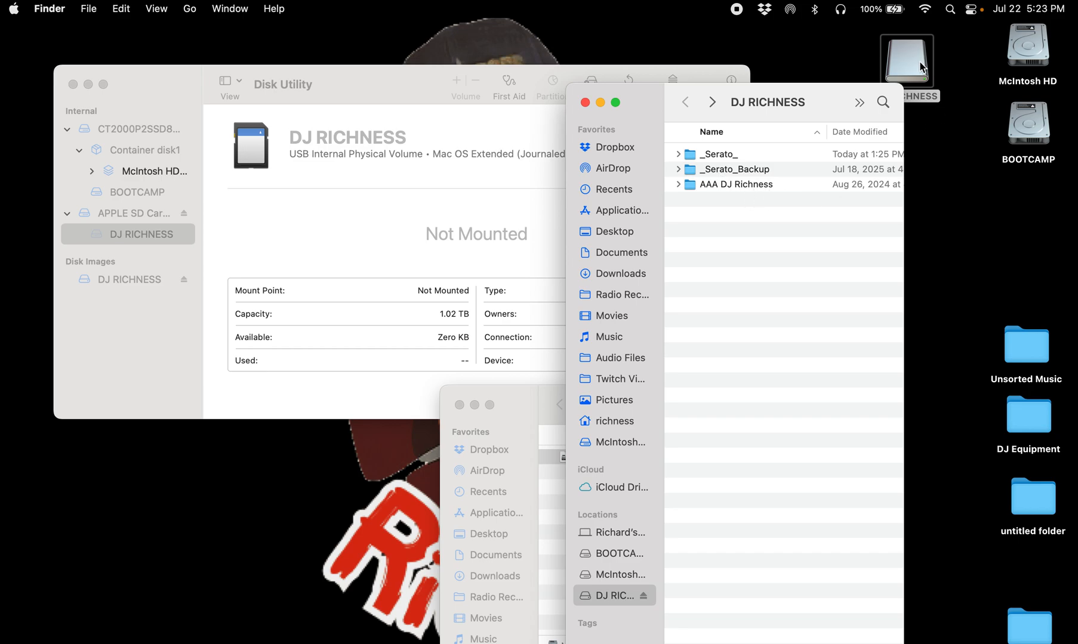
left_click_drag(636, 50, 633, 48)
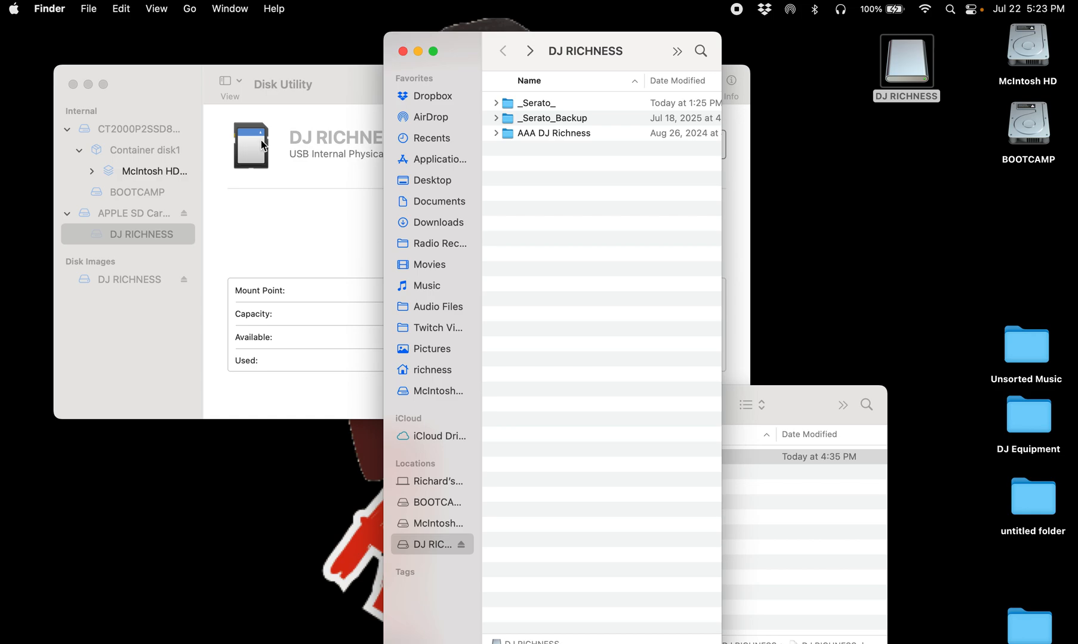
Step: Mount the DJ RICHNESS SD card volume again
left_click(180, 82)
left_click_drag(180, 82, 149, 153)
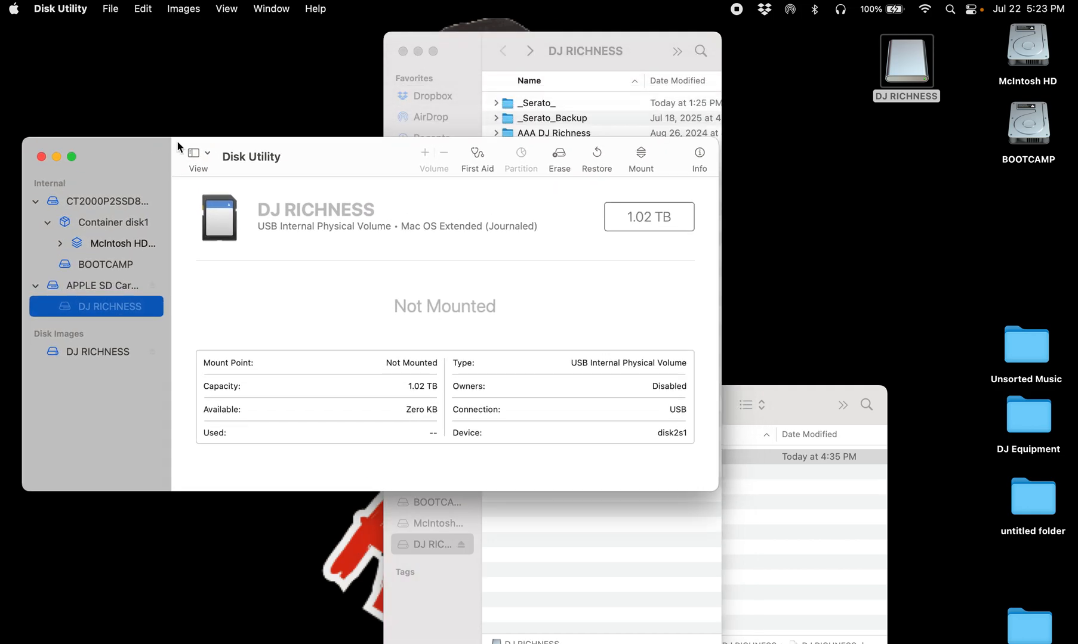
left_click(622, 49)
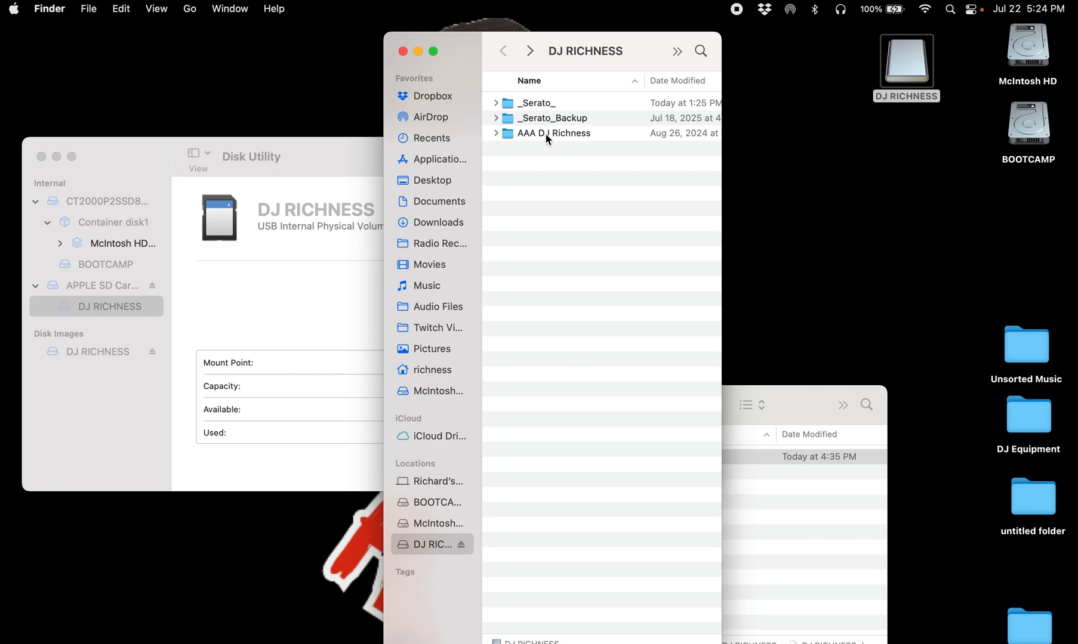
left_click(144, 155)
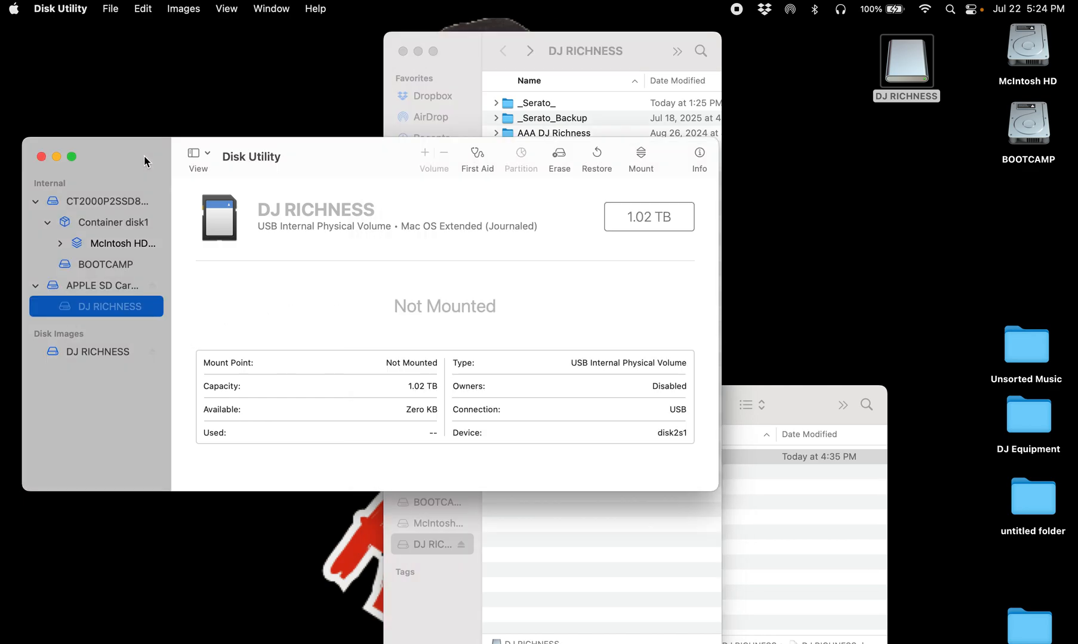
left_click(648, 158)
left_click_drag(449, 51, 238, 37)
left_click(123, 155)
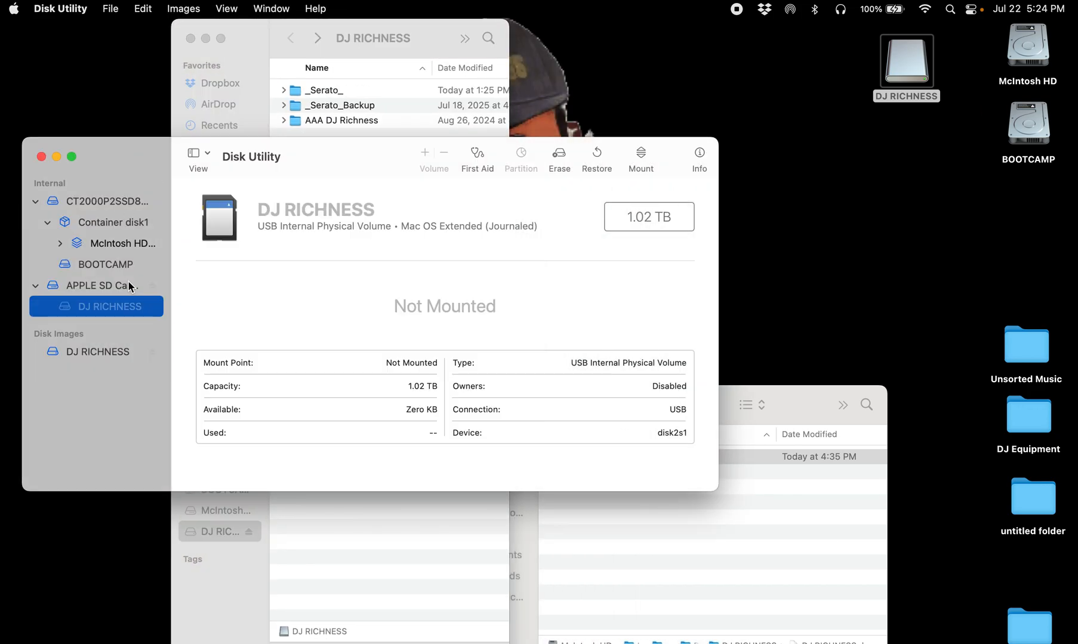
left_click(640, 160)
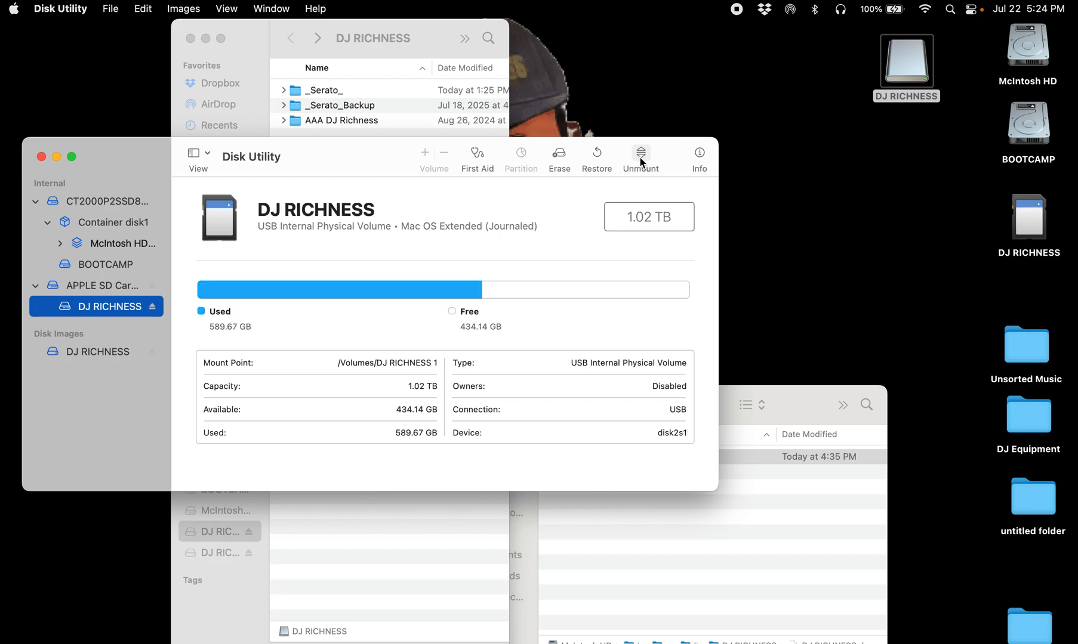
Step: Open the SD card next to the disk image window to compare their folders
double_click(1029, 229)
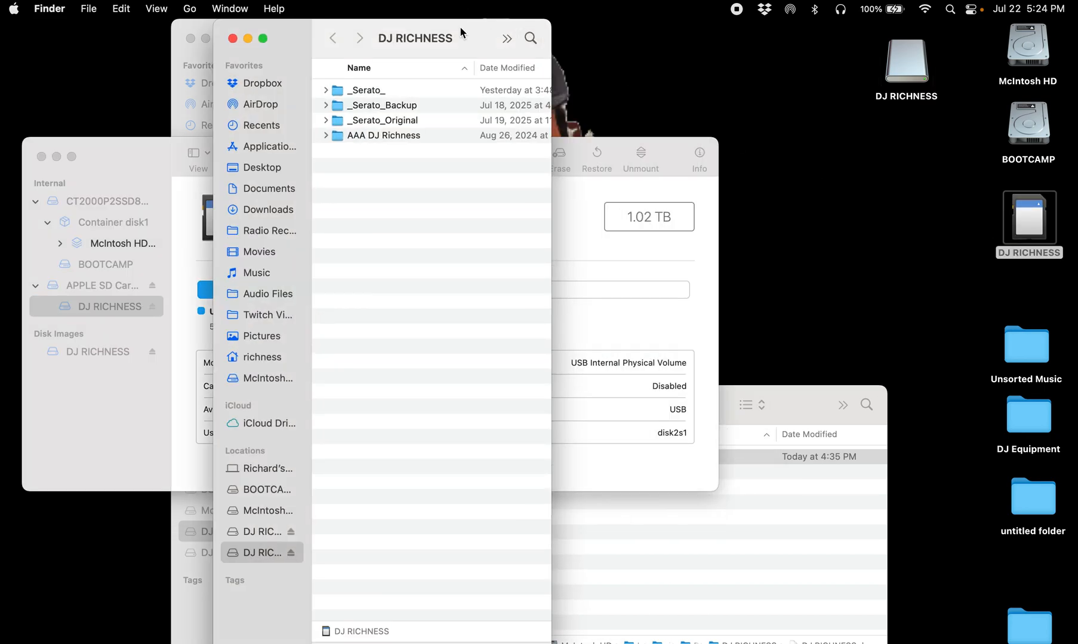
left_click_drag(459, 25, 860, 25)
left_click(425, 28)
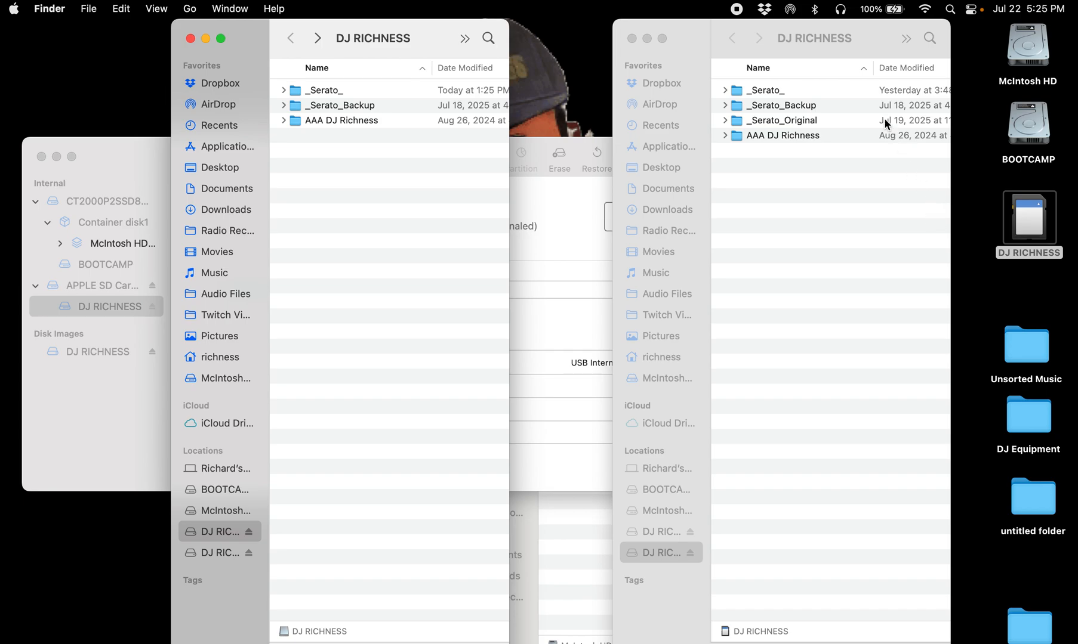
left_click(829, 40)
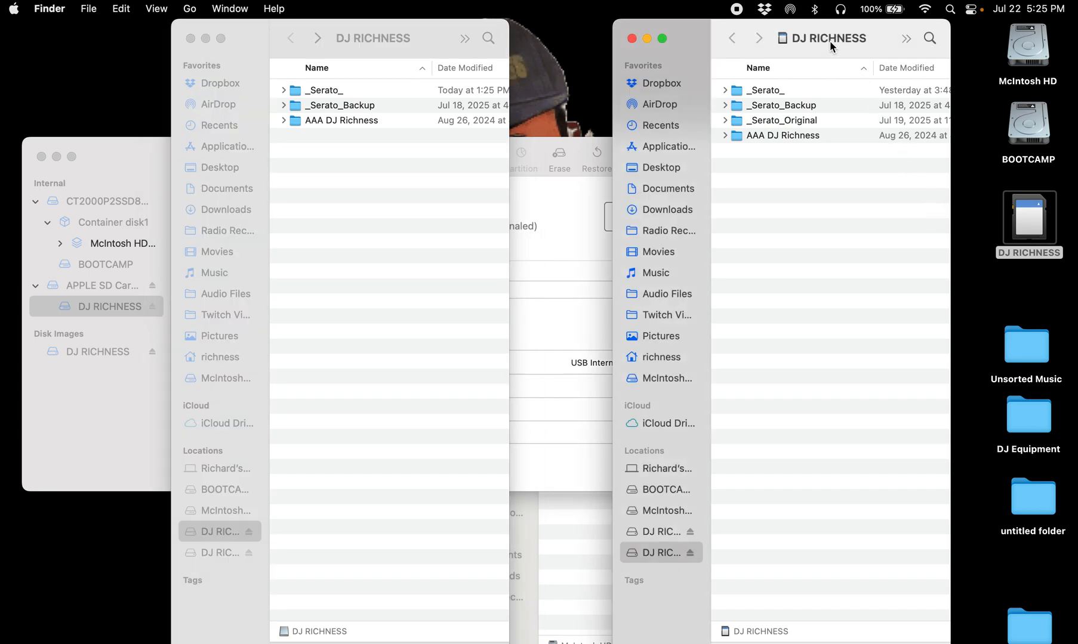
left_click(542, 215)
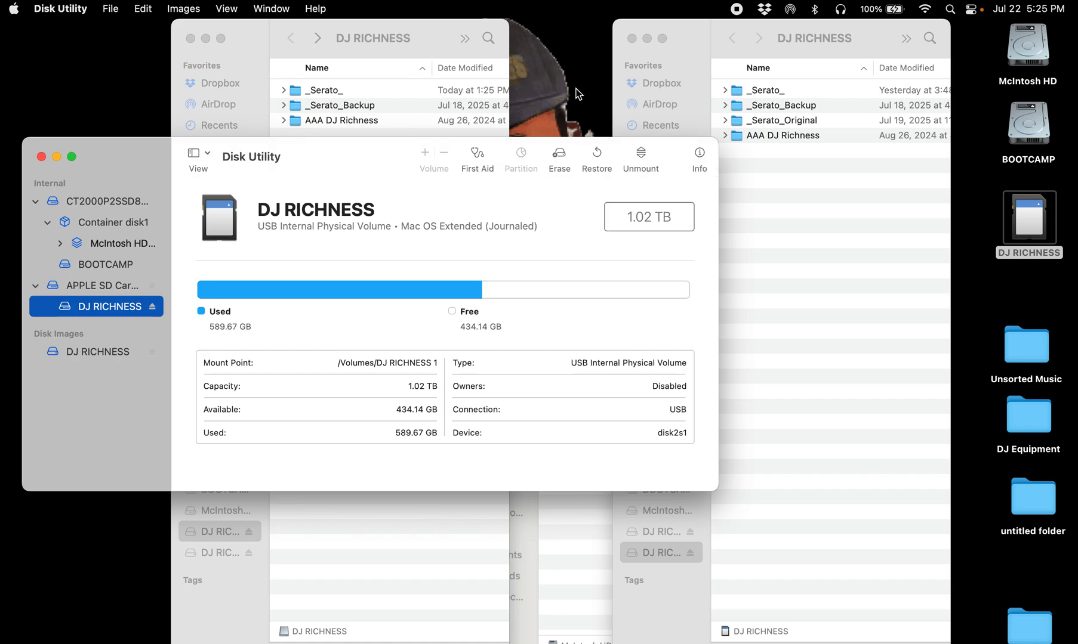
left_click(697, 40)
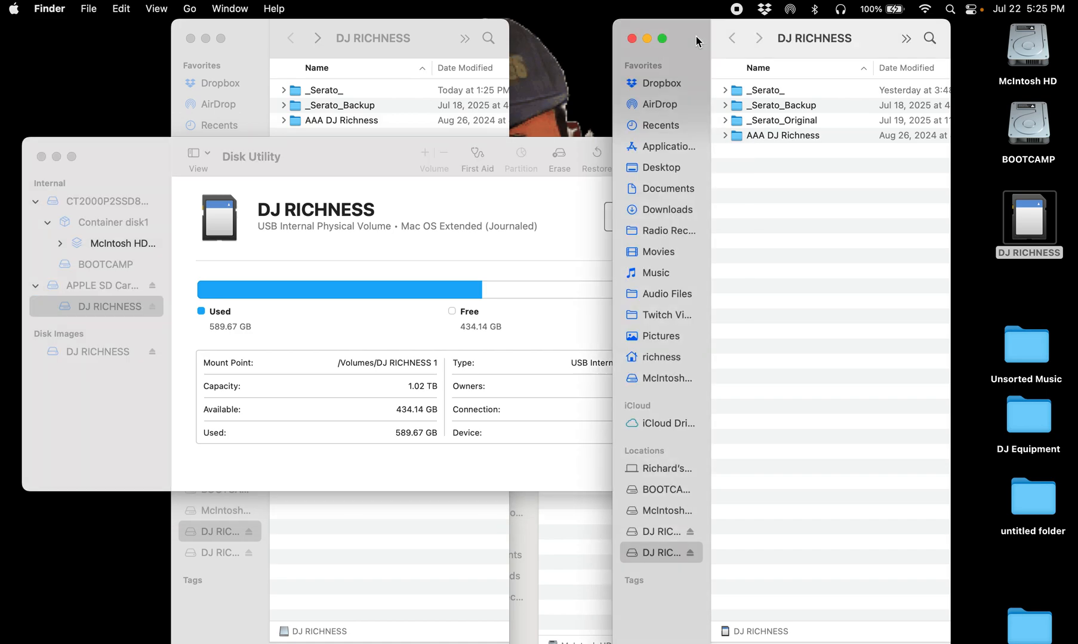